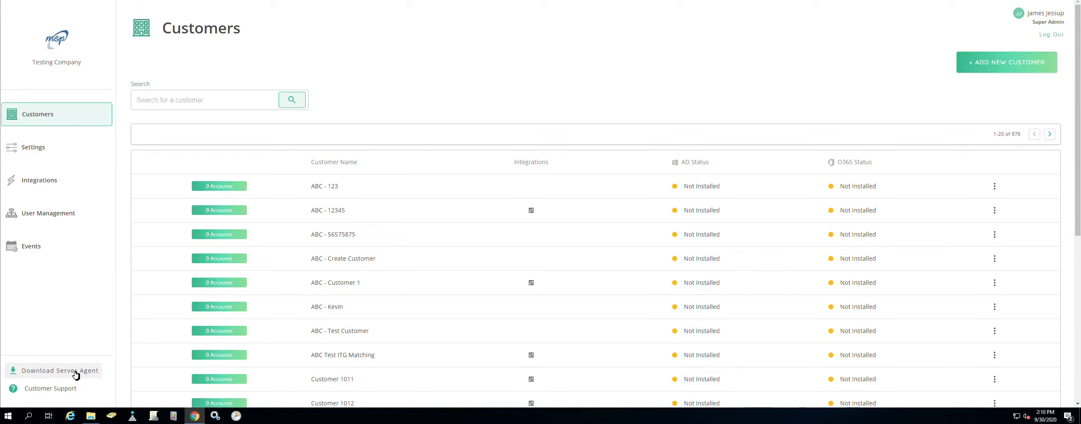
Step: Download the Quickpass Server Agent and start its setup wizard, allowing it to make changes to the device
click(75, 375)
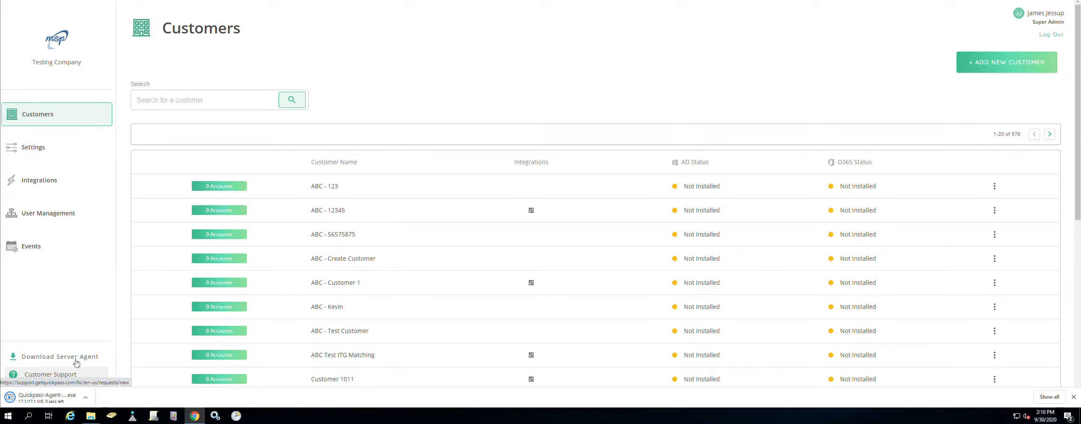
click(65, 398)
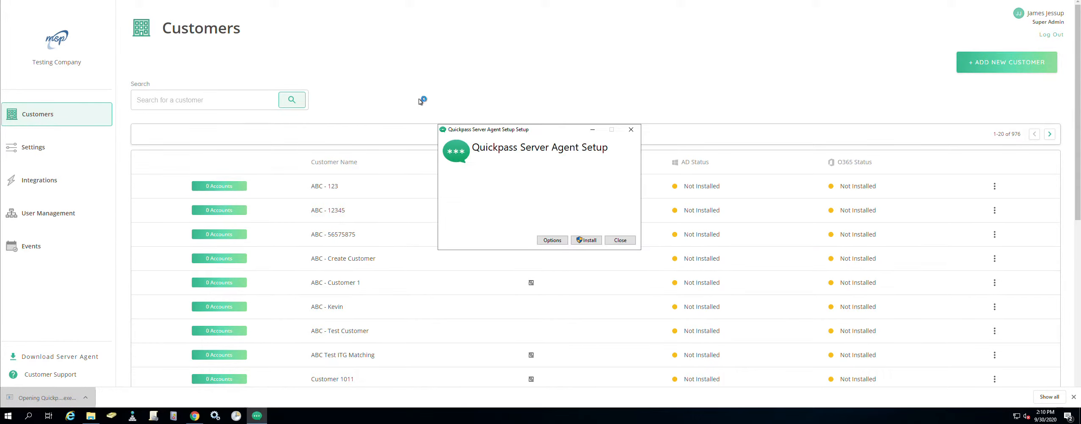
click(594, 240)
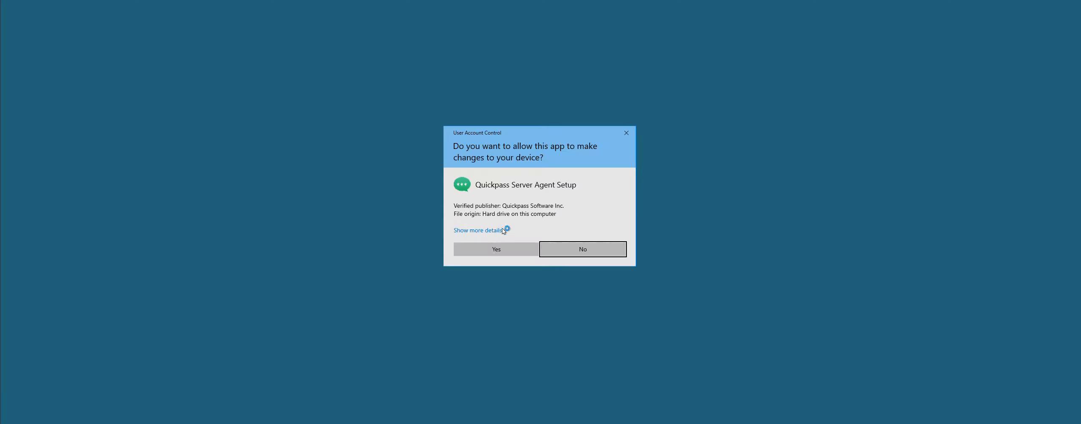
click(508, 250)
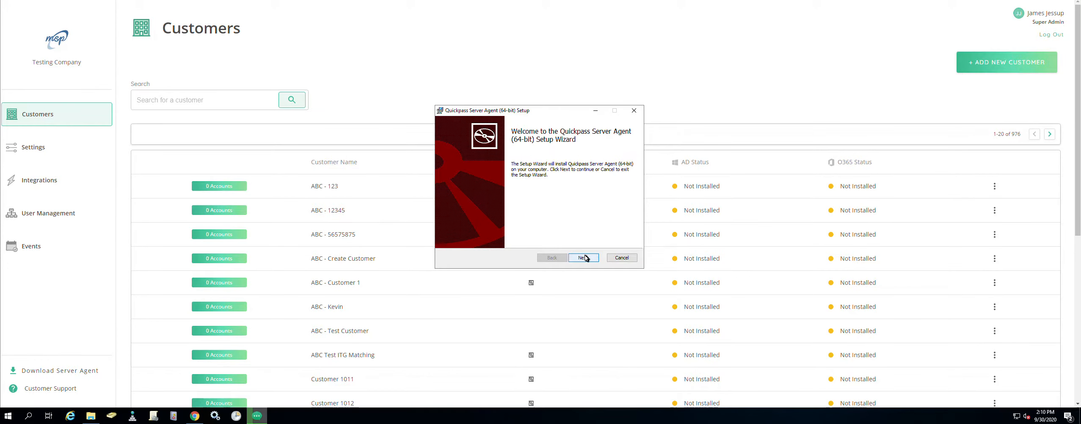
click(584, 258)
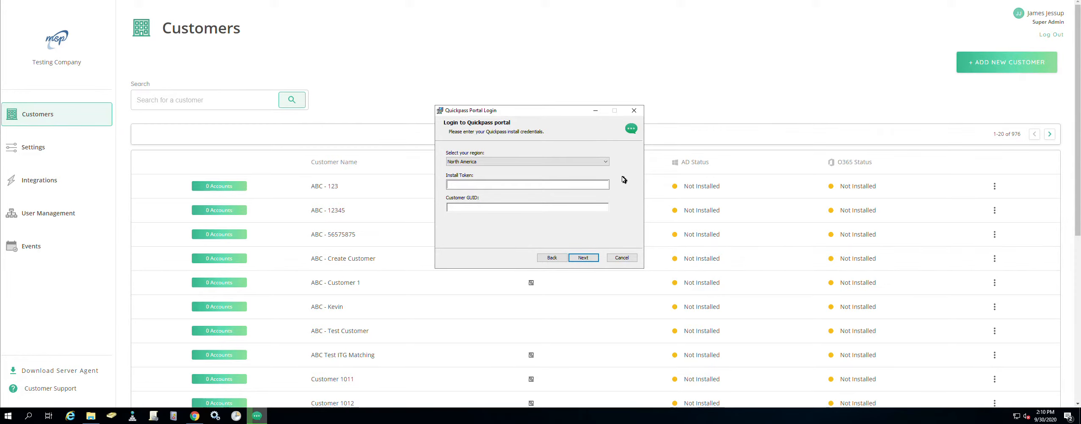
Step: Set the installer's region to North America and fill in the install token copied from the portal's company settings
click(601, 163)
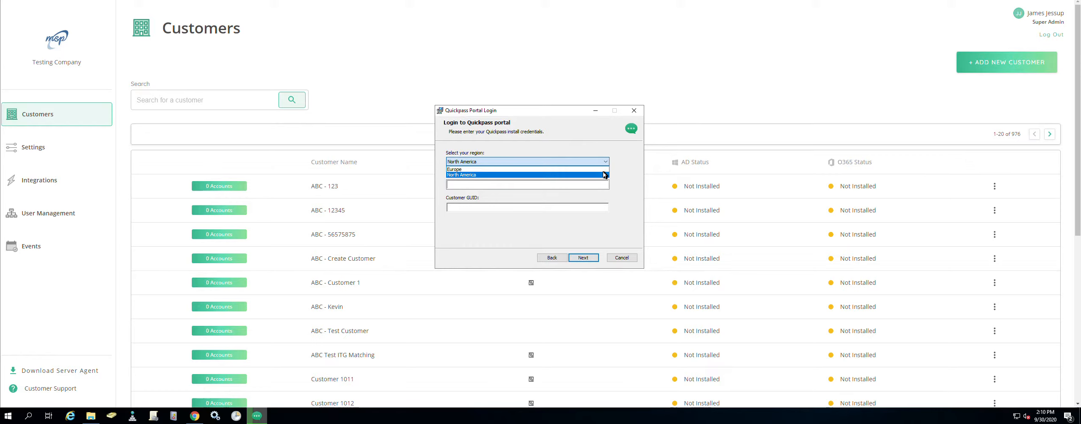
click(603, 173)
click(589, 186)
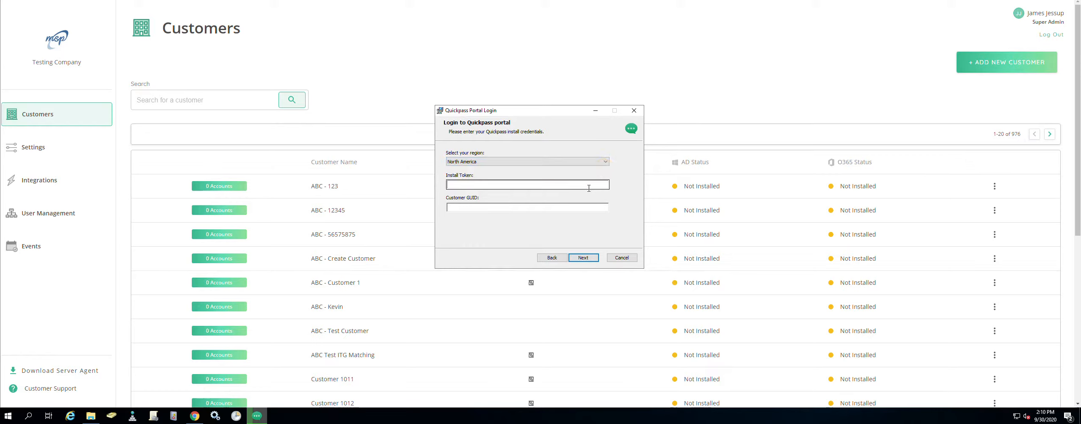
click(50, 151)
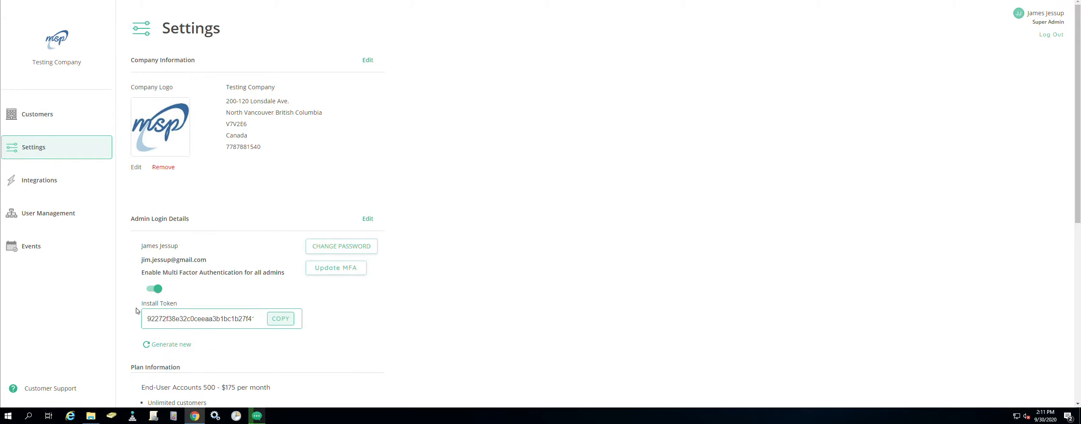
click(278, 321)
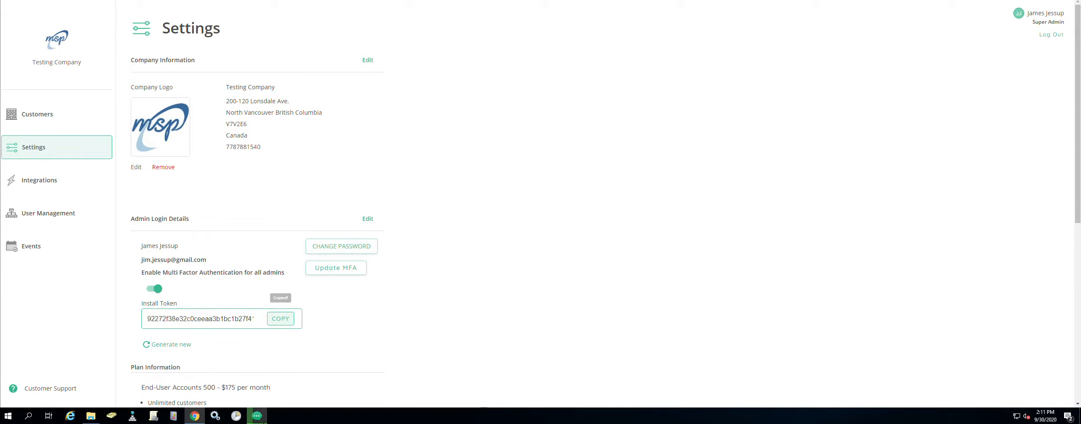
click(257, 417)
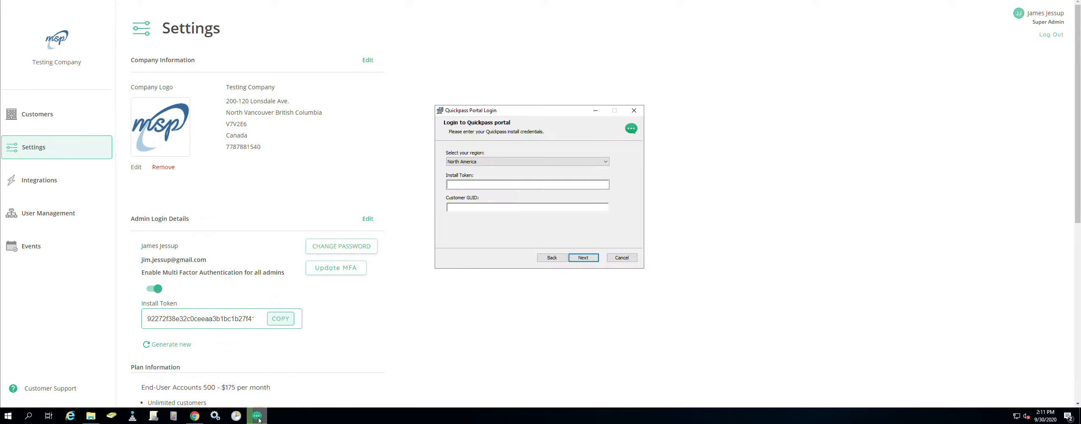
click(470, 184)
key(ctrl+v)
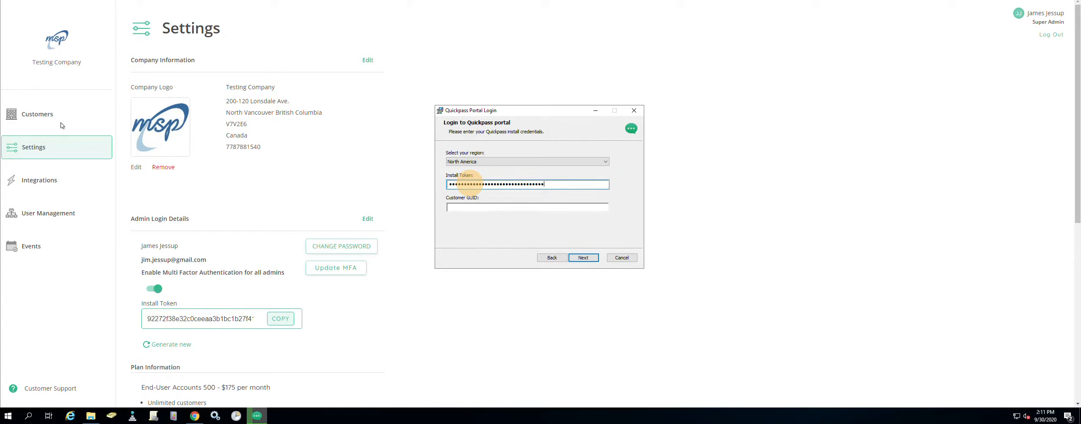
Step: Copy the agent ID of ABC - Customer 1 into the installer's Customer GUID field and submit the portal login
click(83, 115)
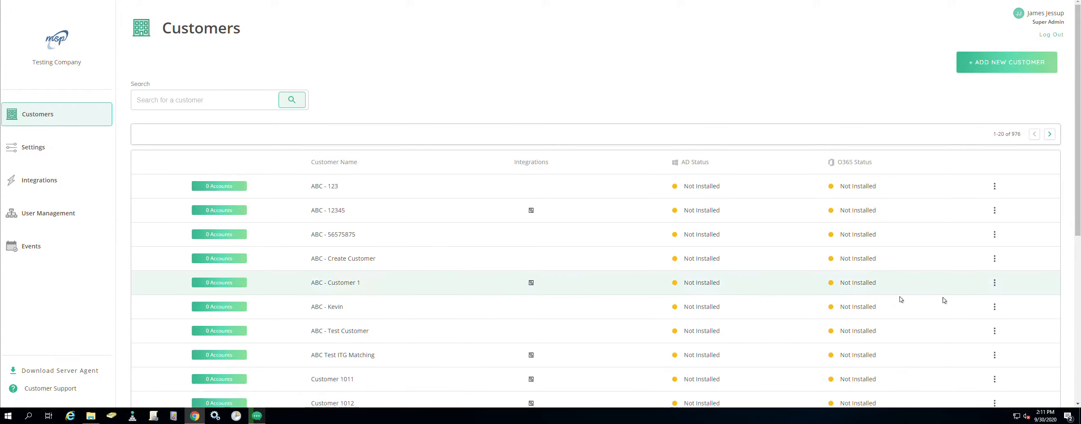
click(994, 283)
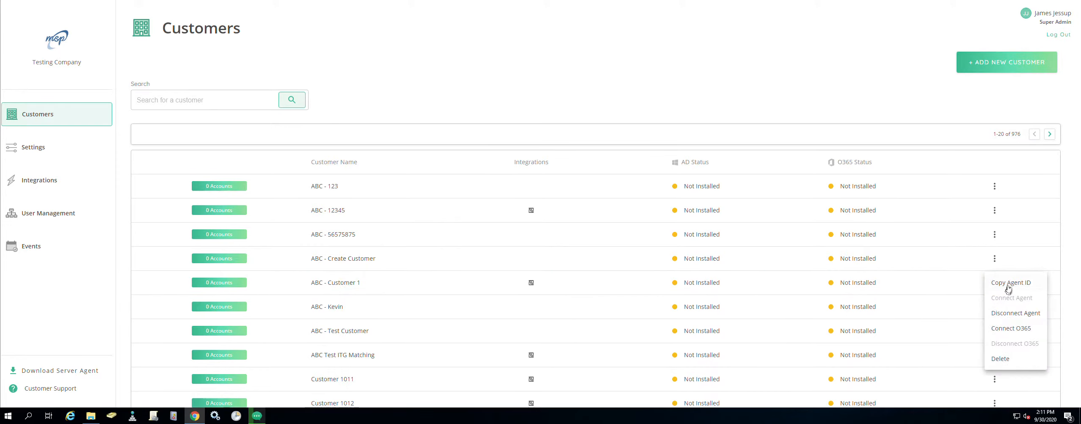
click(1007, 289)
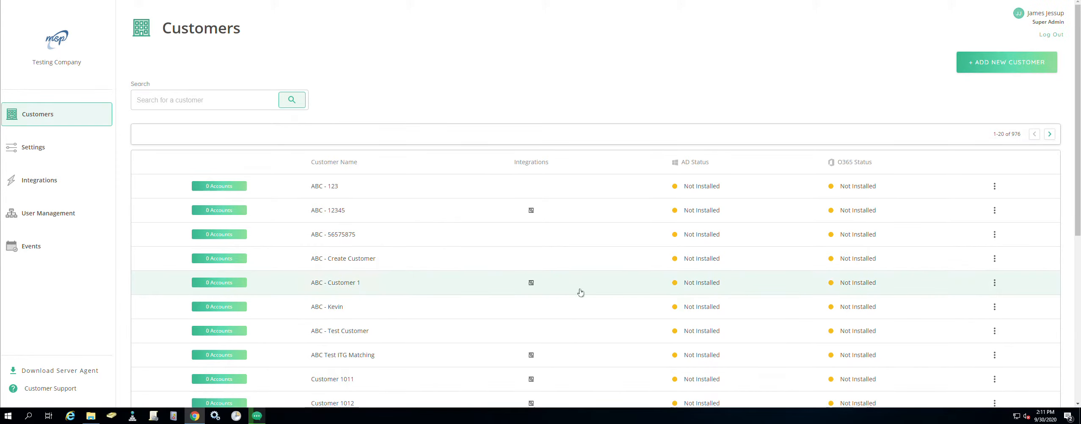
click(257, 416)
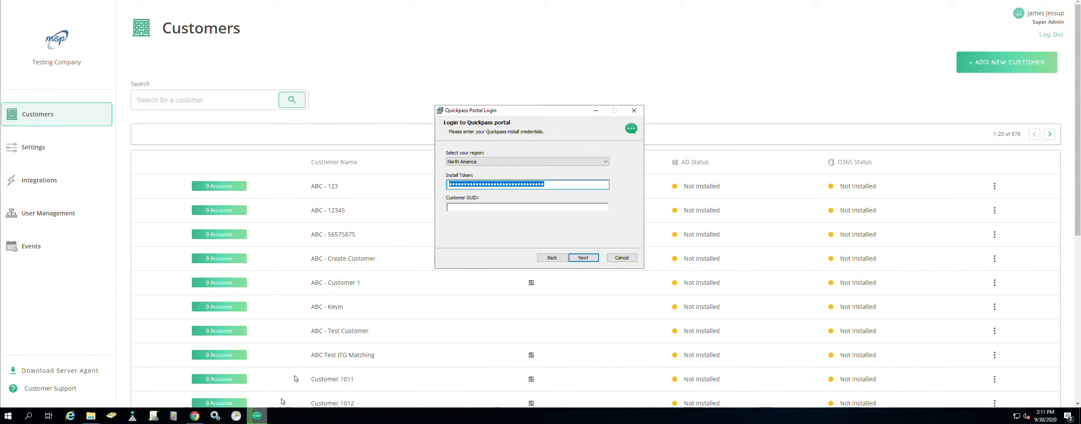
click(450, 208)
key(ctrl+v)
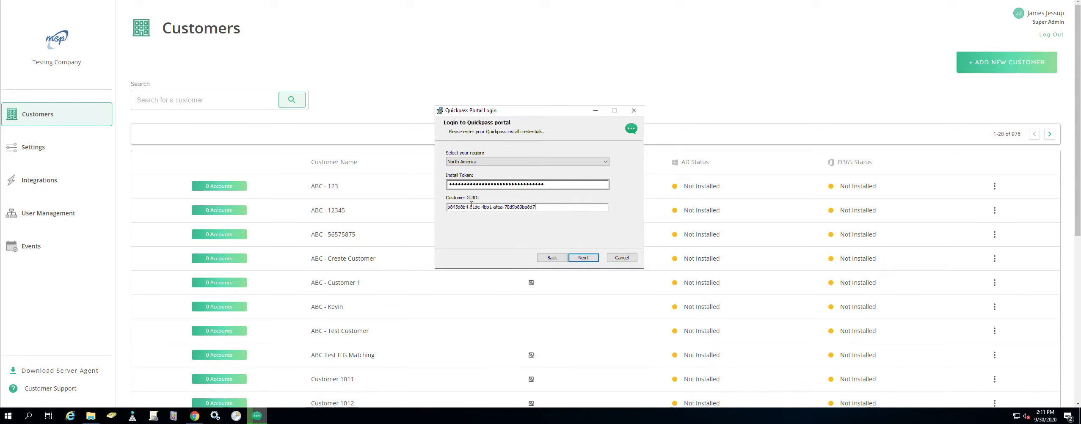
click(586, 258)
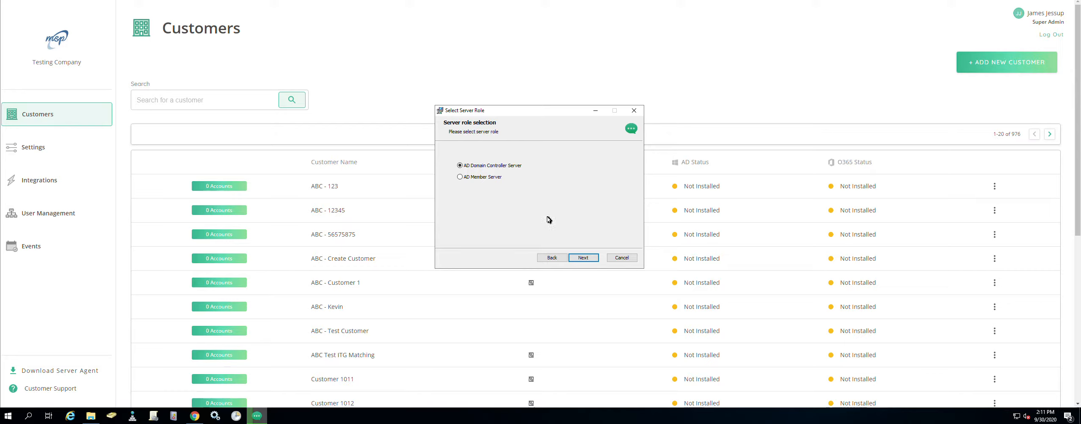
Step: Install the agent in the default folder with the AD Domain Controller Server role, and close setup without restarting
click(584, 261)
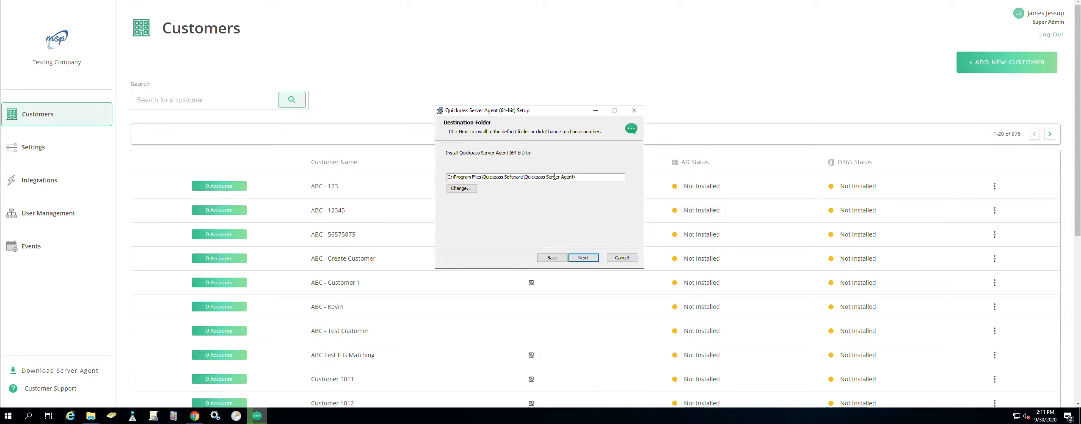
click(585, 257)
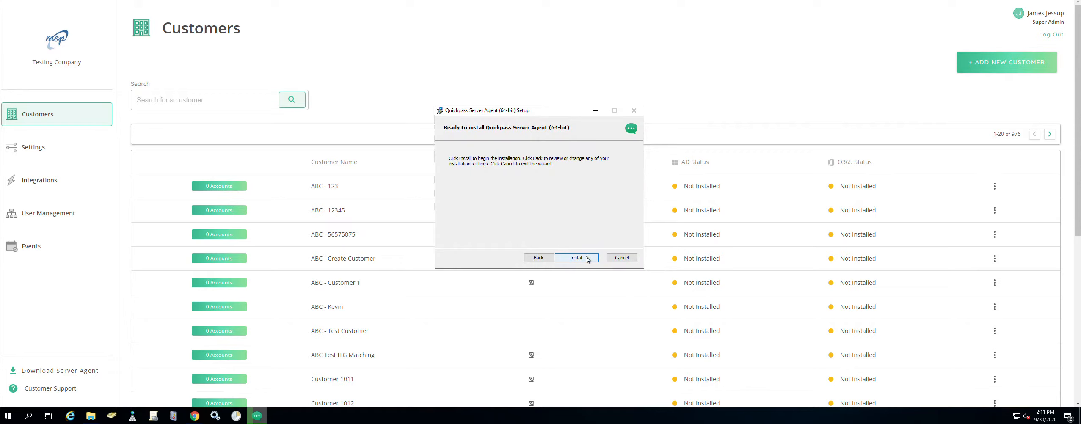
click(586, 258)
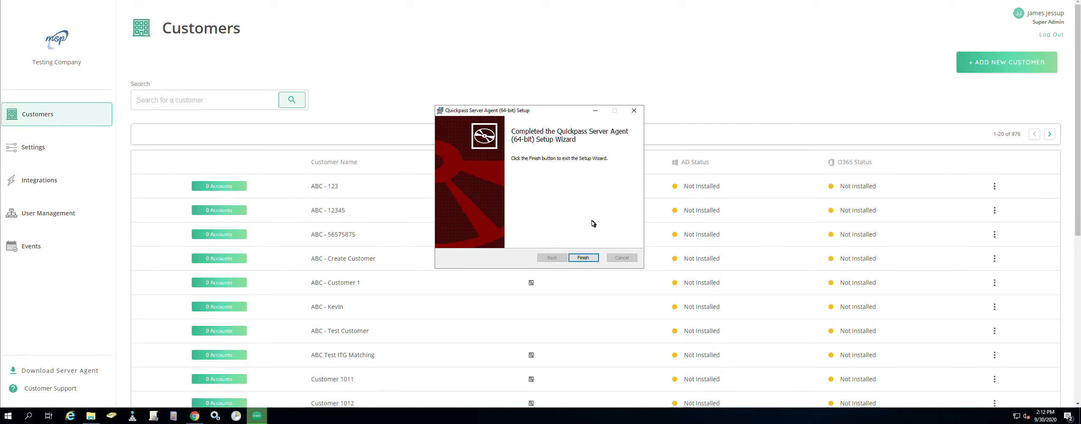
click(590, 258)
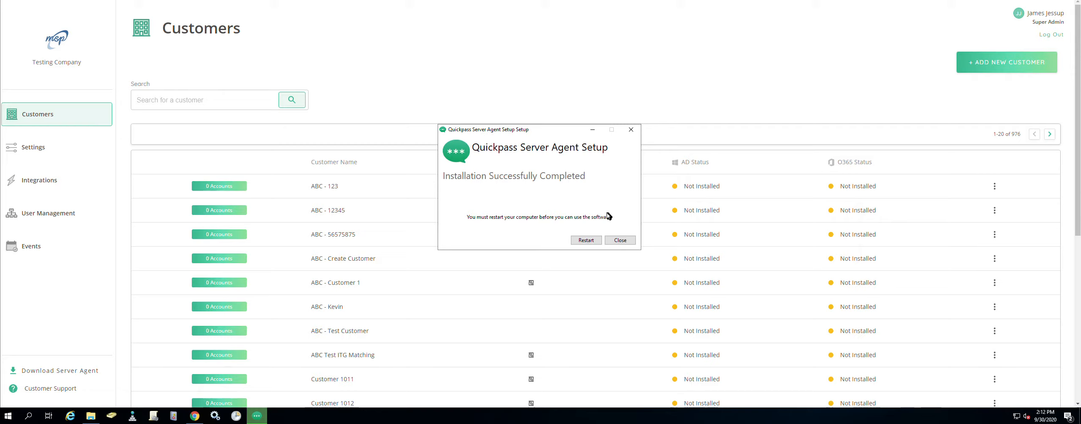
click(621, 240)
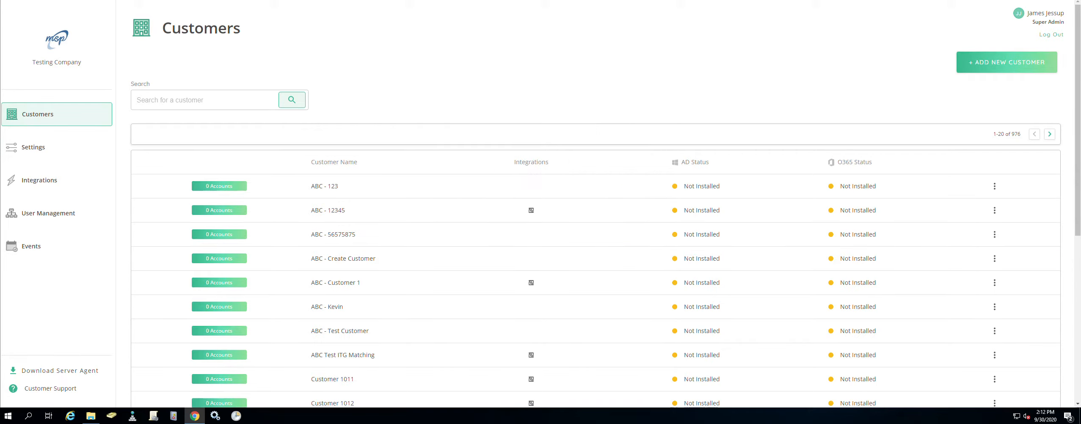
Step: Refresh the customer list and open the administrator accounts of ABC - Customer 1
click(37, 0)
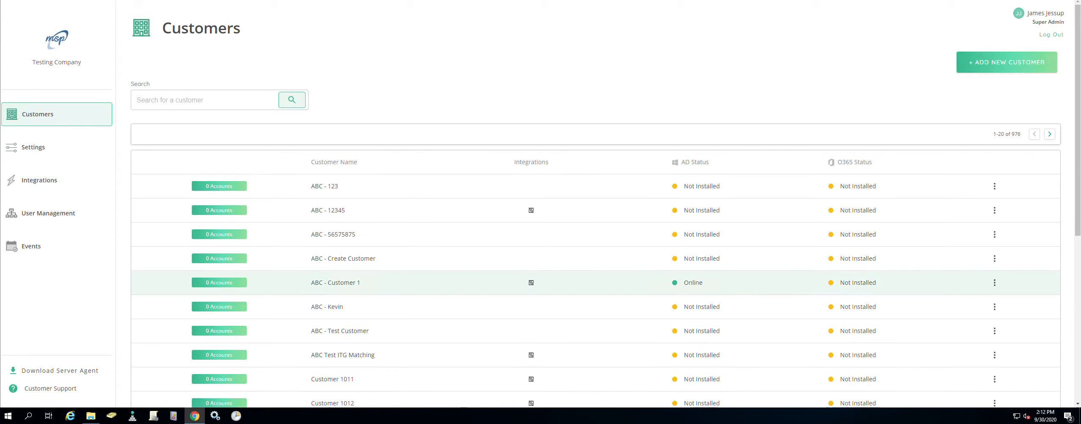
click(329, 284)
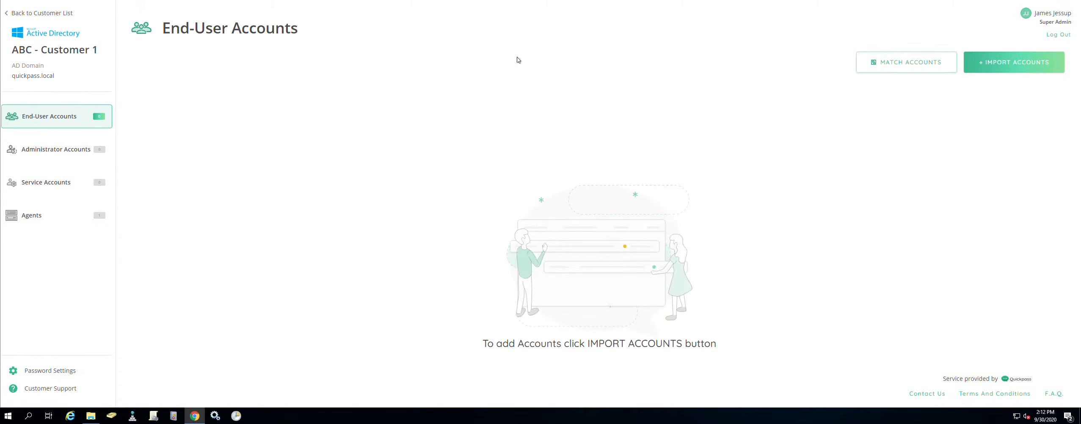
click(66, 153)
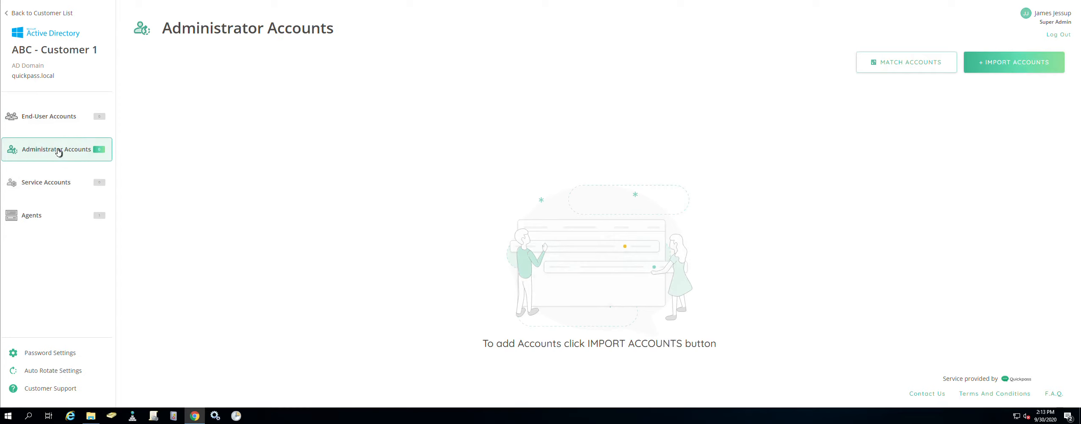
Step: Import all administrator accounts from the Quickpass/BC/X_Special/ organizational unit
click(995, 73)
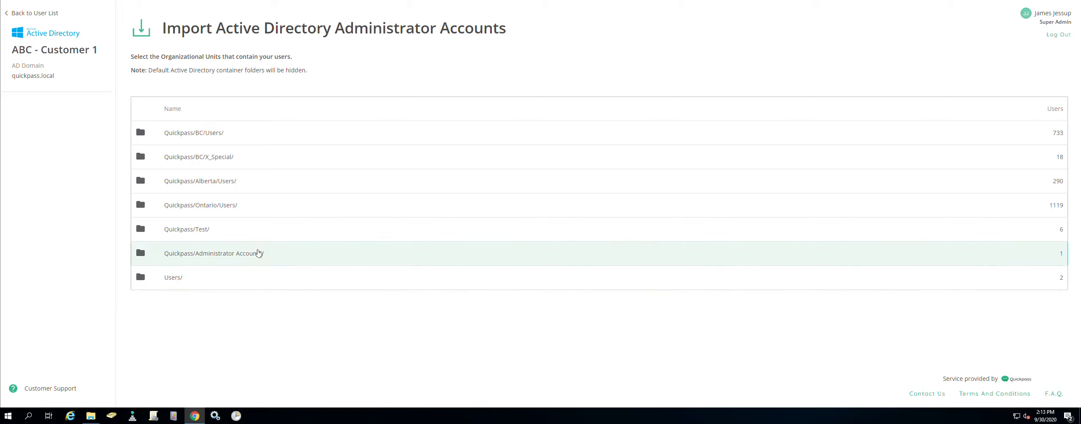
click(219, 161)
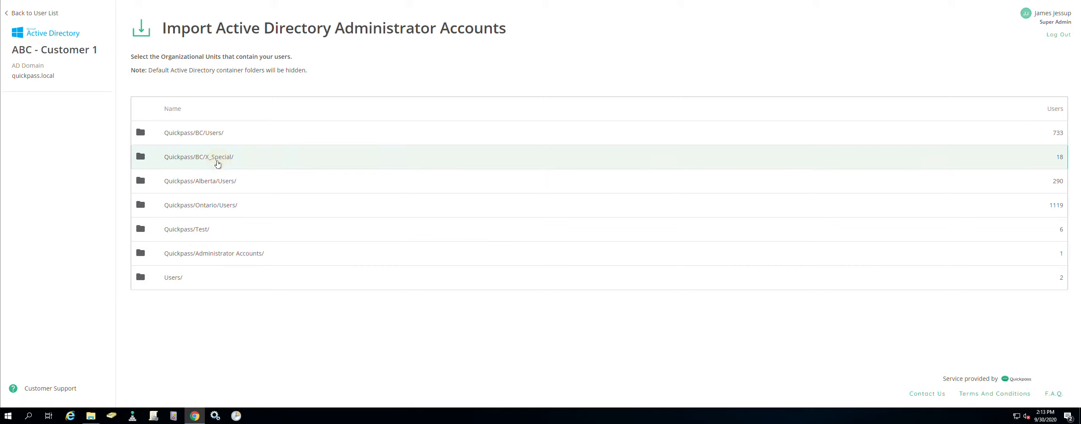
drag(190, 157, 194, 156)
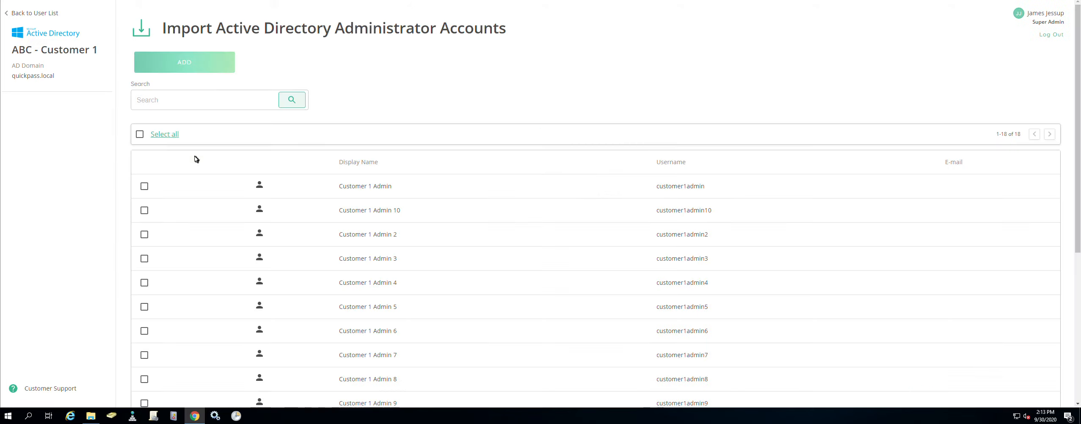
scroll(494, 197, down, 3)
scroll(494, 206, up, 3)
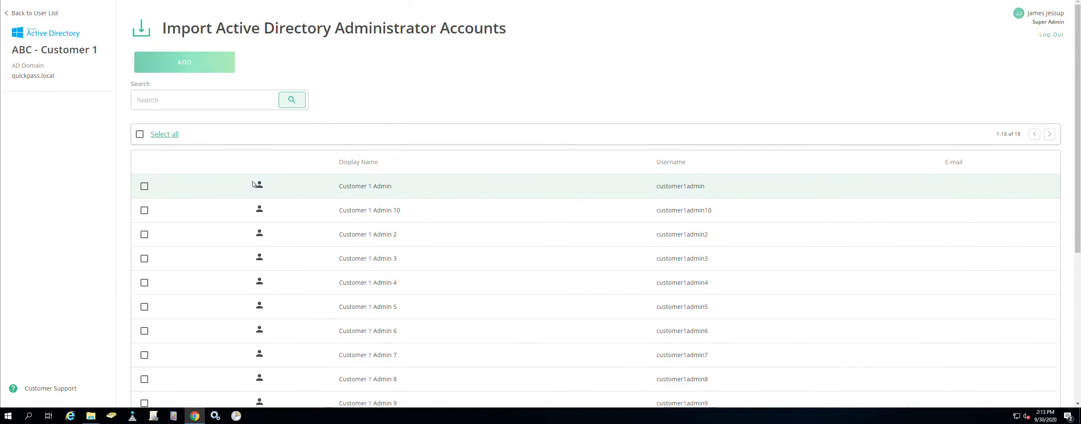
click(139, 137)
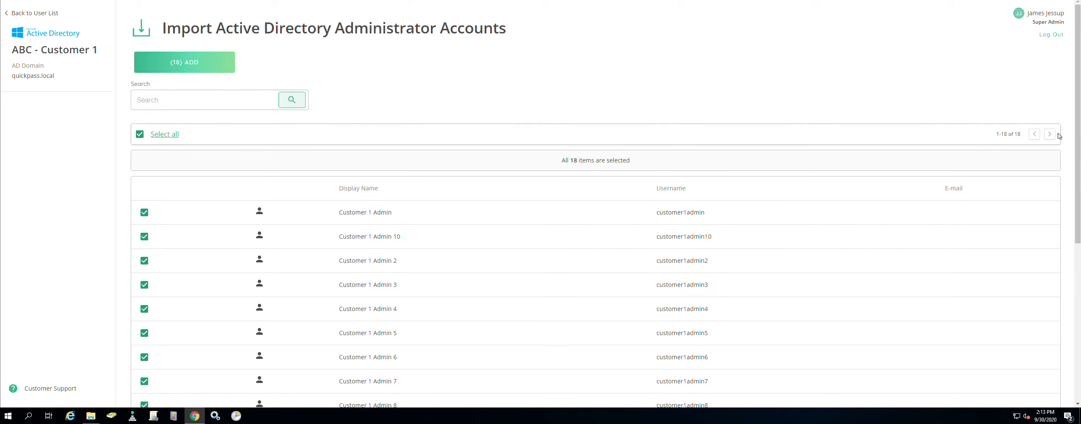
click(198, 72)
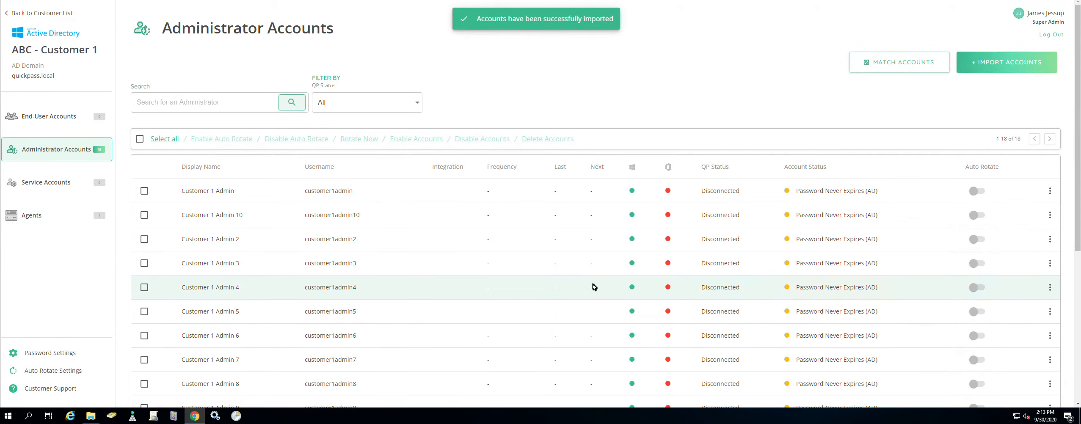
Step: In the auto rotate settings, set the rotation hour range to 02:00 - 03:00 and the default frequency to 1 day
scroll(594, 287, down, 1)
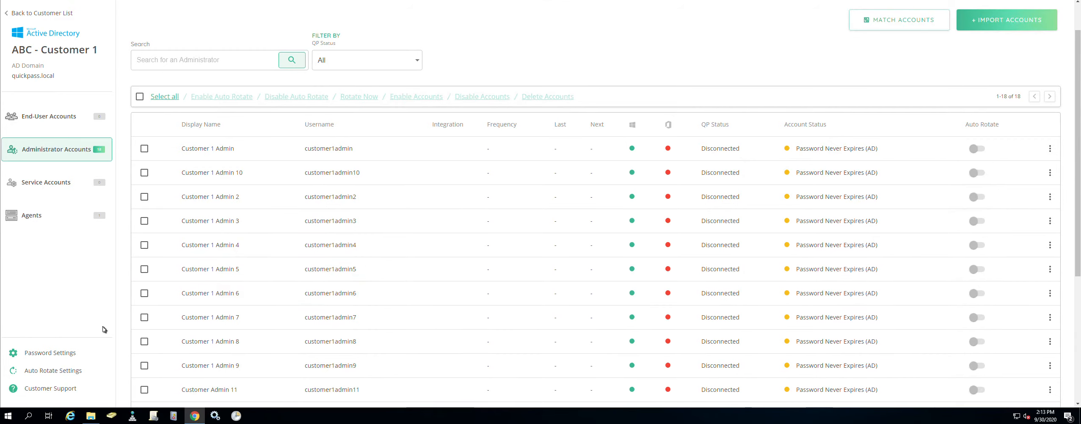
click(67, 376)
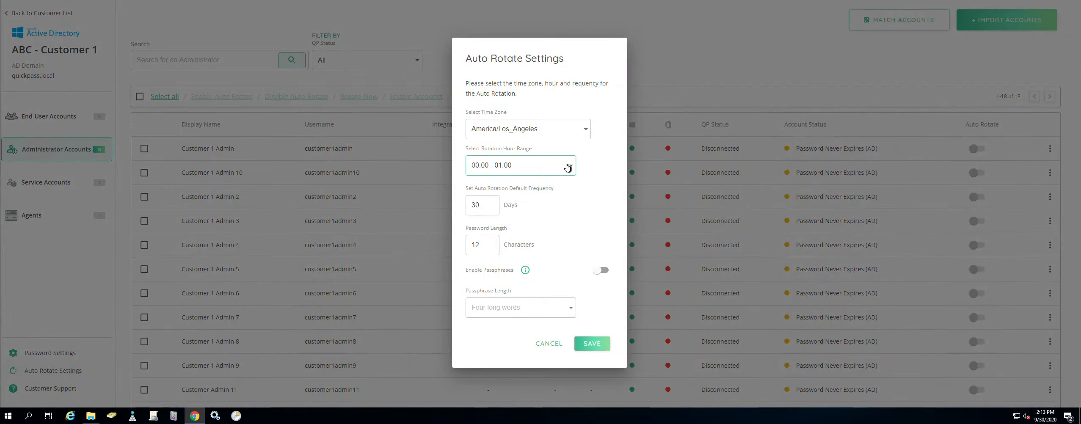
click(567, 167)
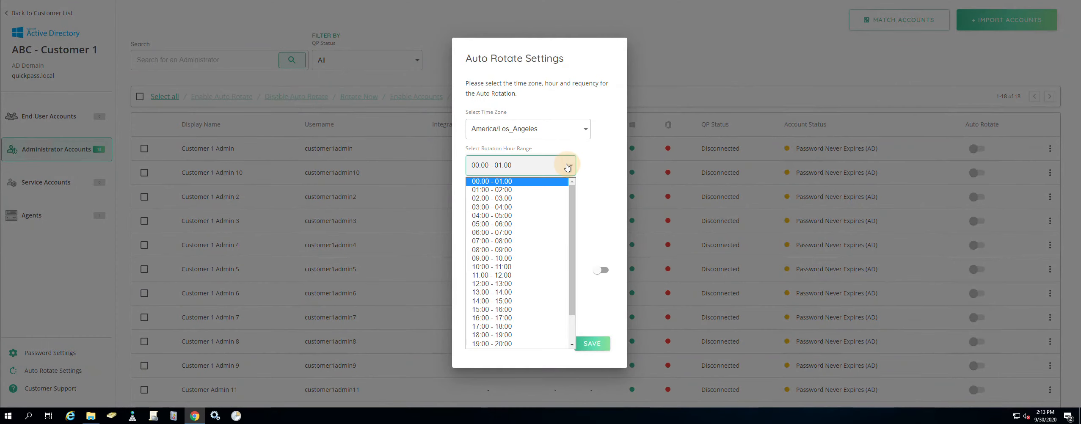
click(555, 199)
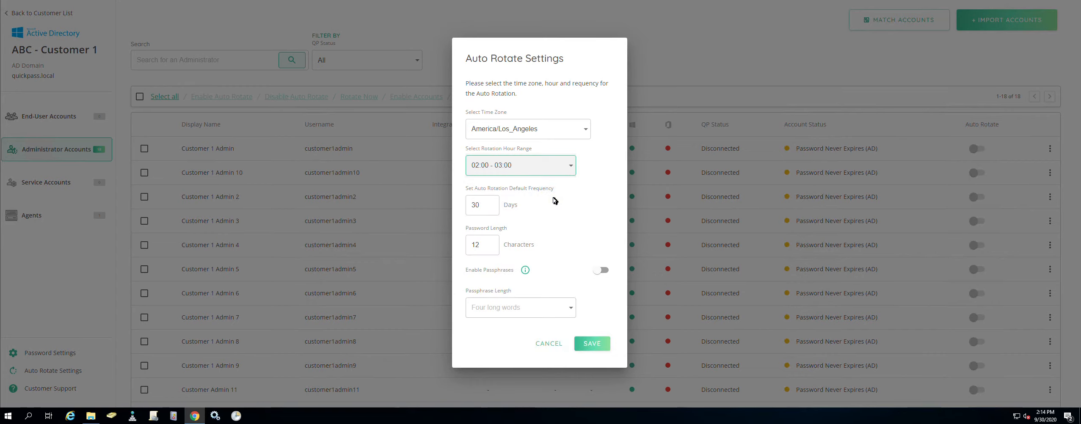
click(487, 207)
drag(482, 207, 463, 207)
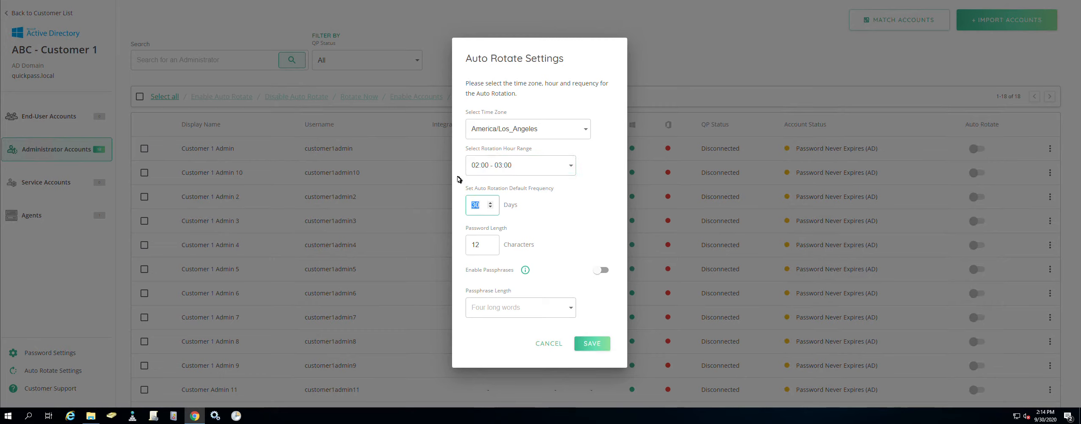
text(1)
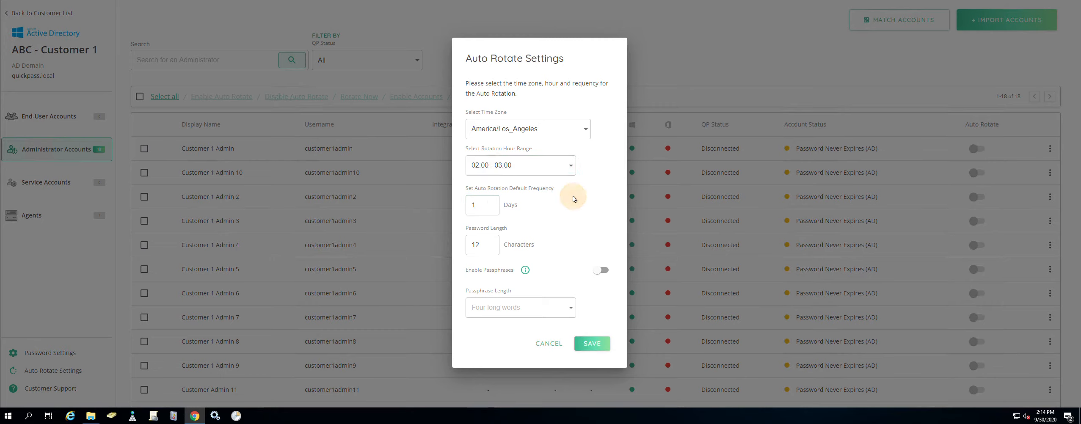
Step: Enable passphrases with a length of Five short words and save the auto rotate settings
click(468, 251)
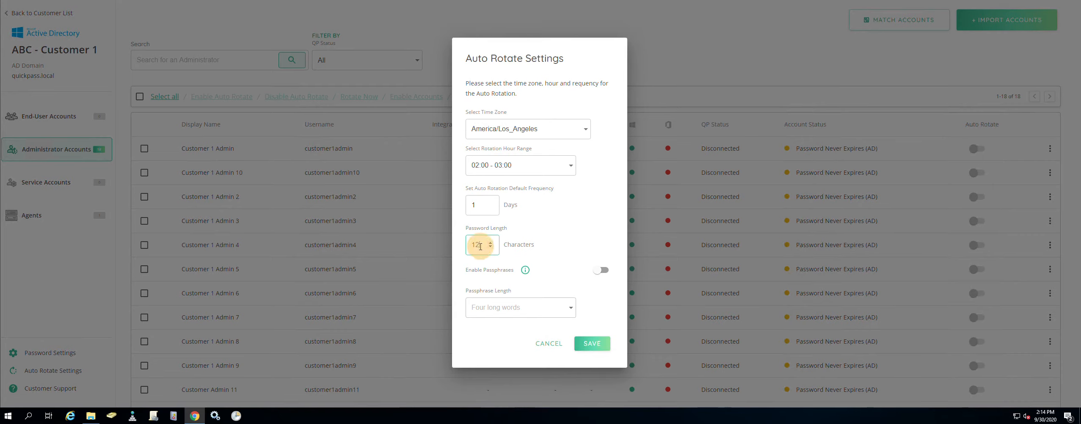
drag(471, 244, 483, 244)
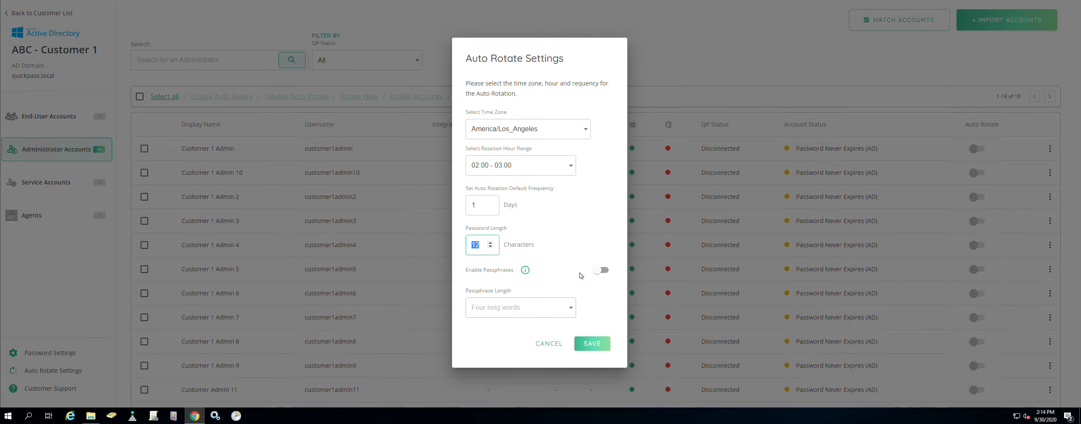
click(599, 270)
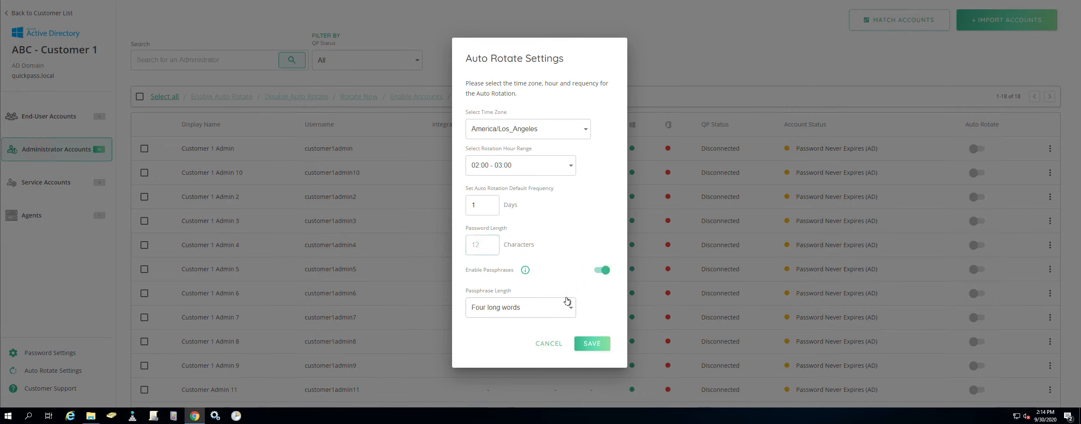
click(552, 313)
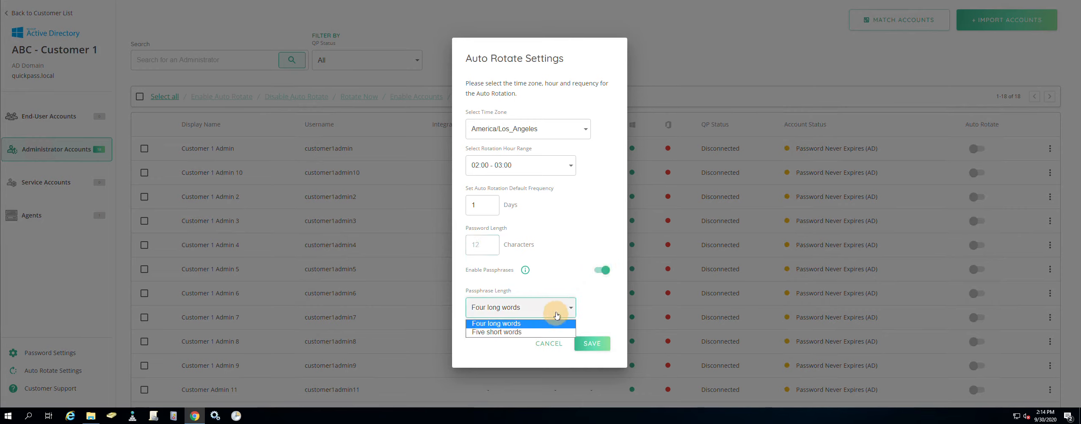
click(520, 331)
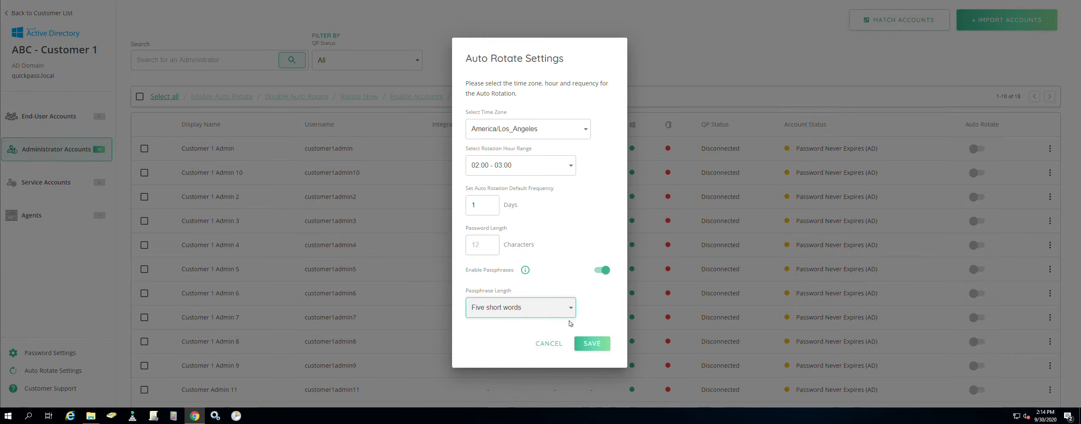
click(592, 344)
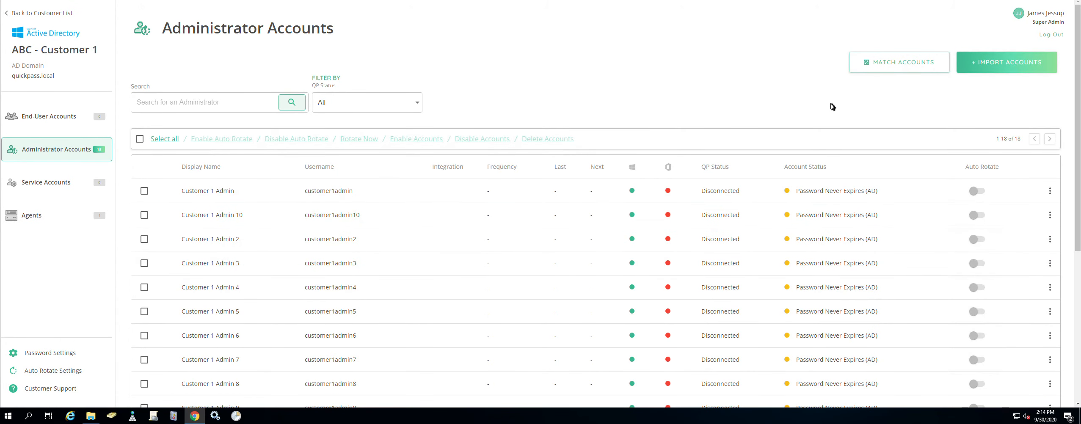
Step: Open IT Glue password matching for the administrator accounts of ABC - Customer 1
click(895, 65)
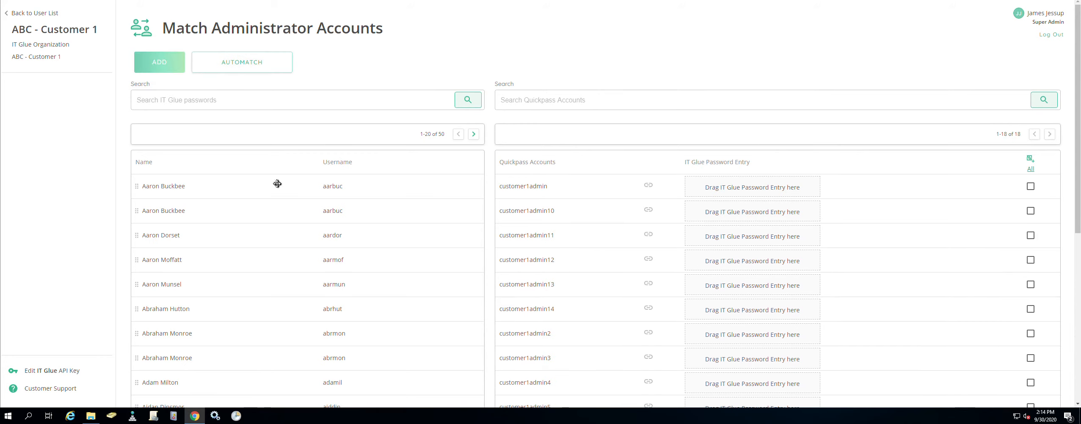
drag(275, 184, 207, 184)
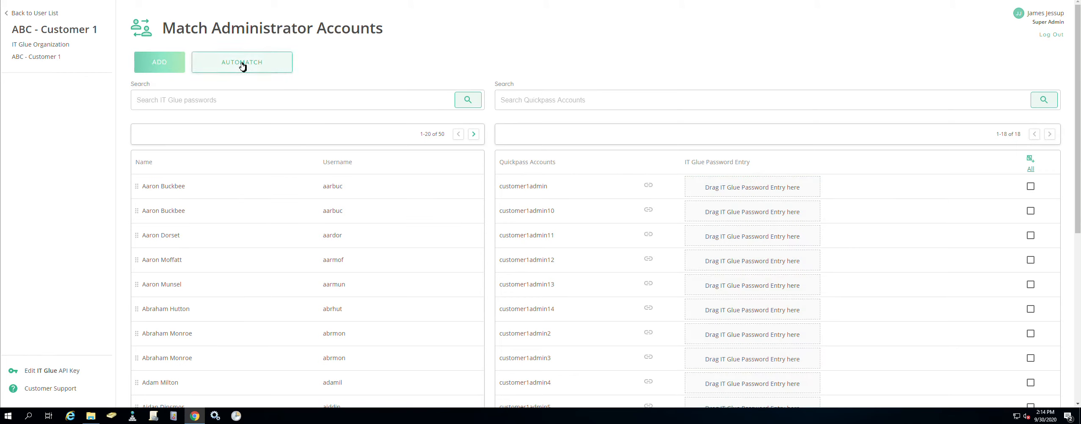
click(714, 93)
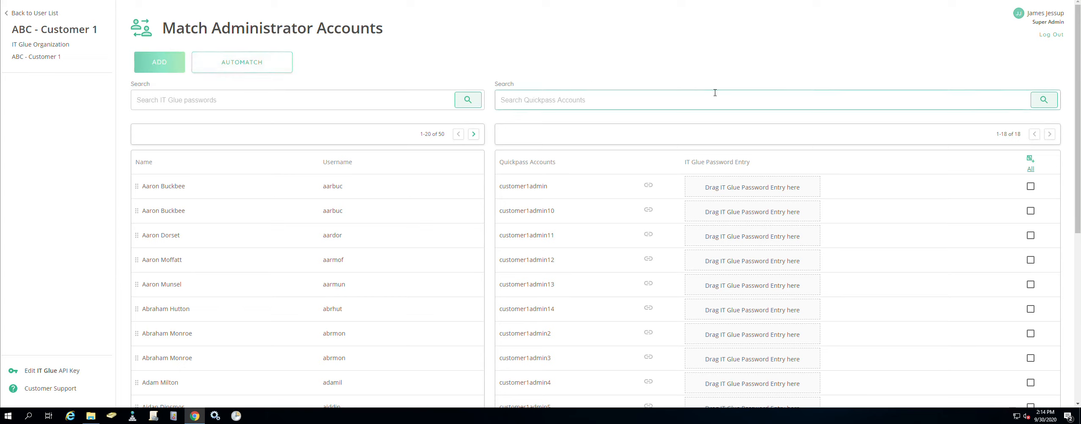
click(935, 89)
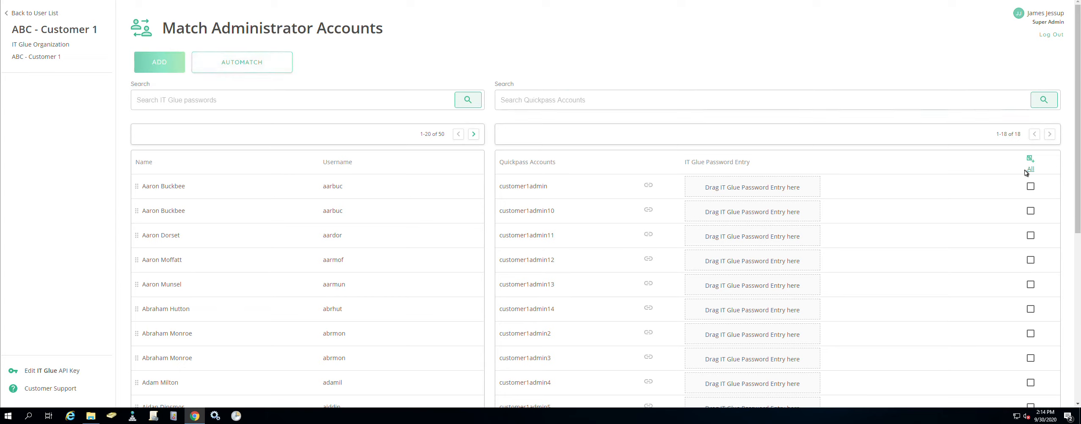
click(1029, 171)
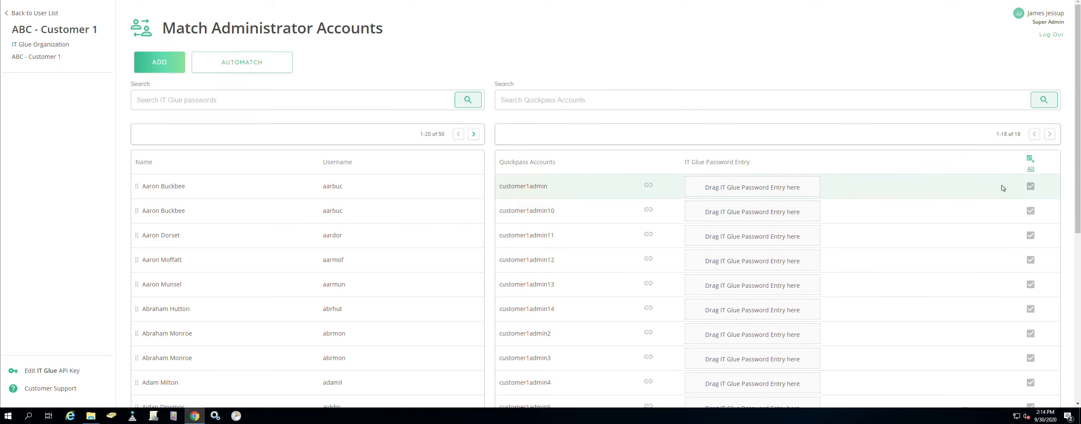
click(1031, 170)
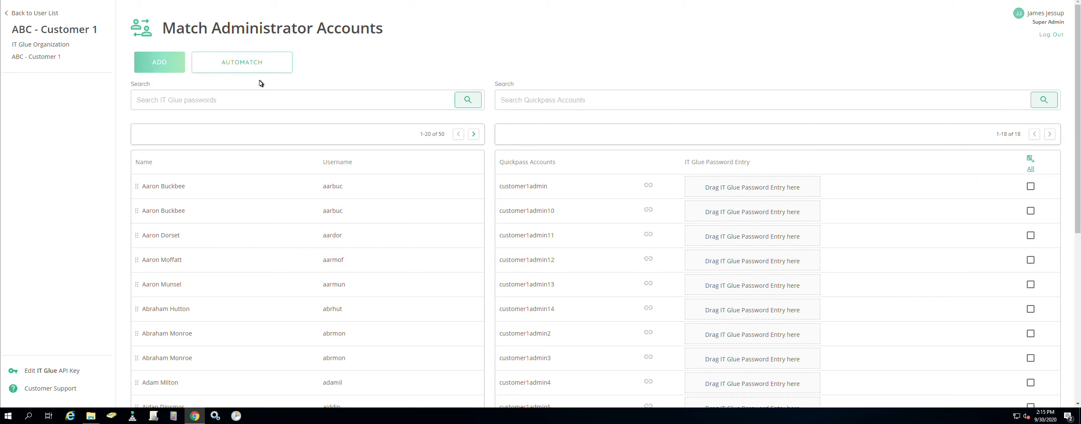
Step: Automatch the accounts with IT Glue passwords and select the Active Directory category entry as the match for Customer 1 Admin 10
click(263, 66)
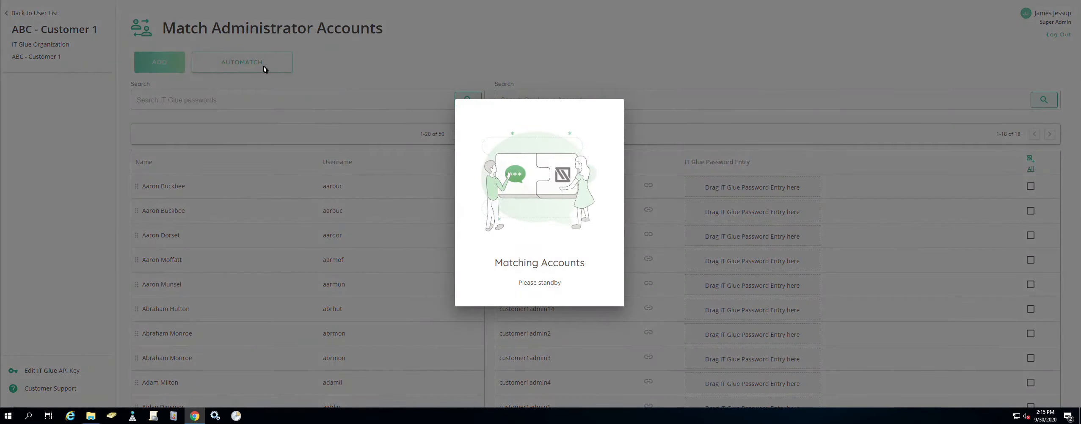
scroll(529, 229, down, 2)
scroll(530, 240, down, 1)
scroll(531, 238, up, 2)
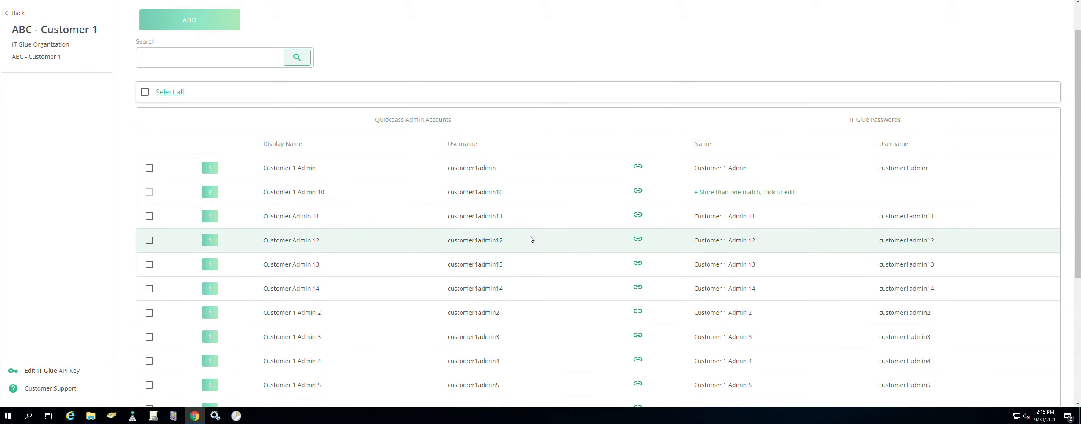
click(710, 194)
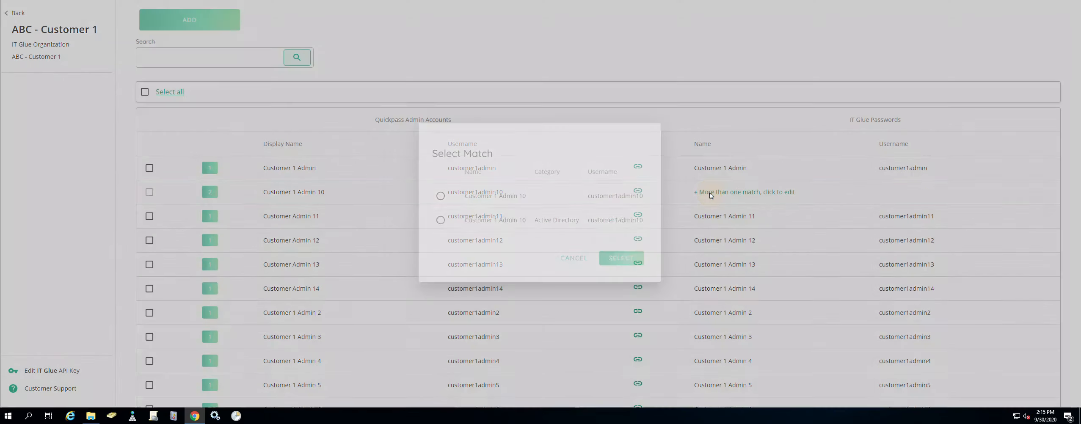
click(441, 217)
click(620, 260)
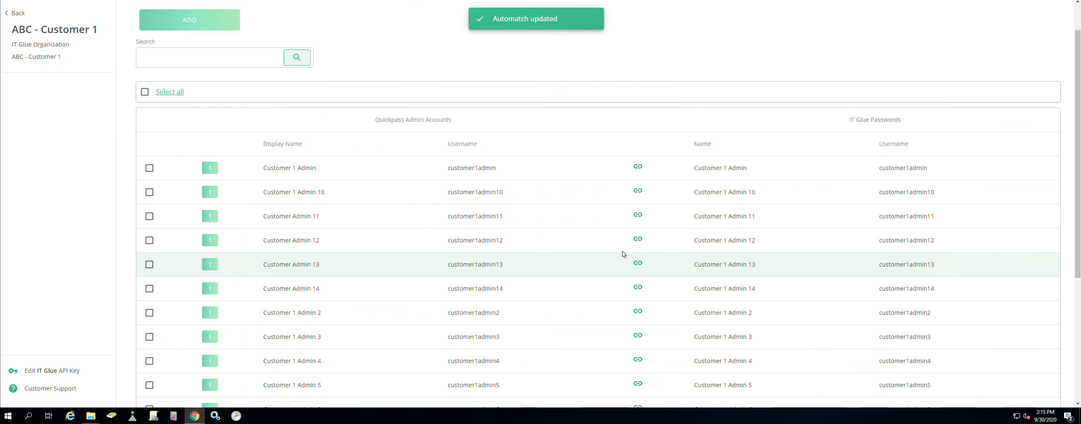
Step: Select all matched administrator accounts and add their IT Glue password links
scroll(503, 237, down, 5)
scroll(503, 235, up, 5)
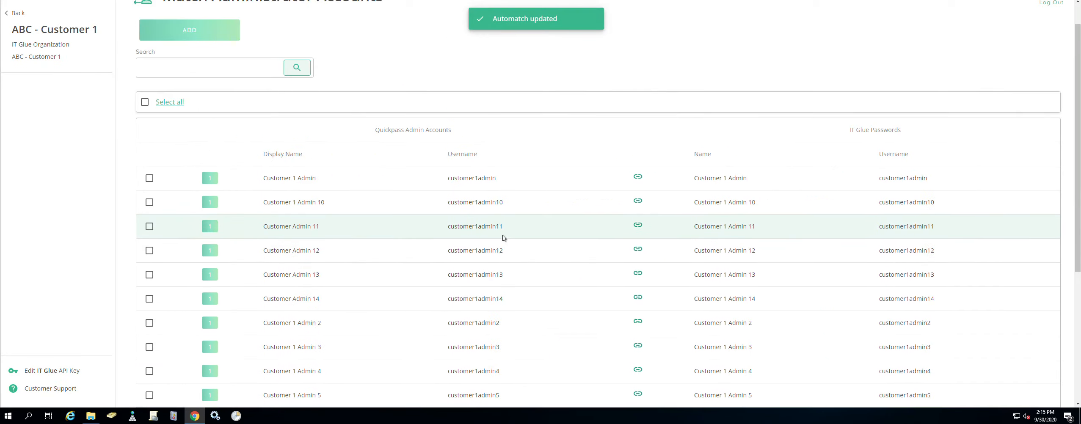
click(144, 101)
click(202, 36)
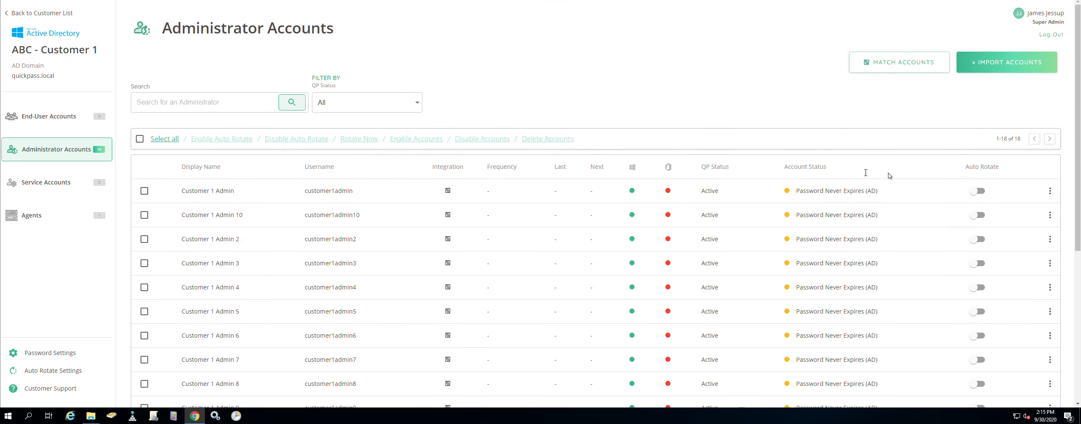
Step: Enable auto rotation for all administrator accounts and check their next rotation dates
click(140, 140)
click(231, 139)
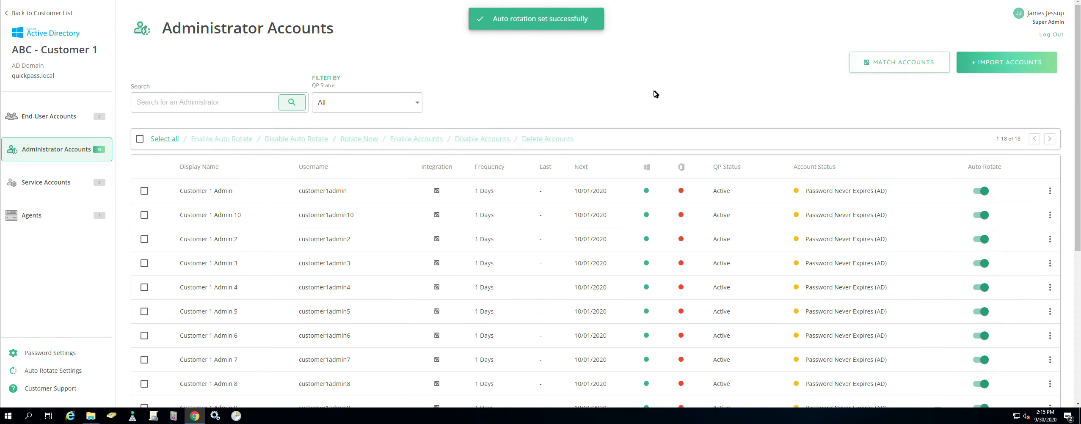
scroll(659, 102, down, 3)
scroll(657, 105, up, 3)
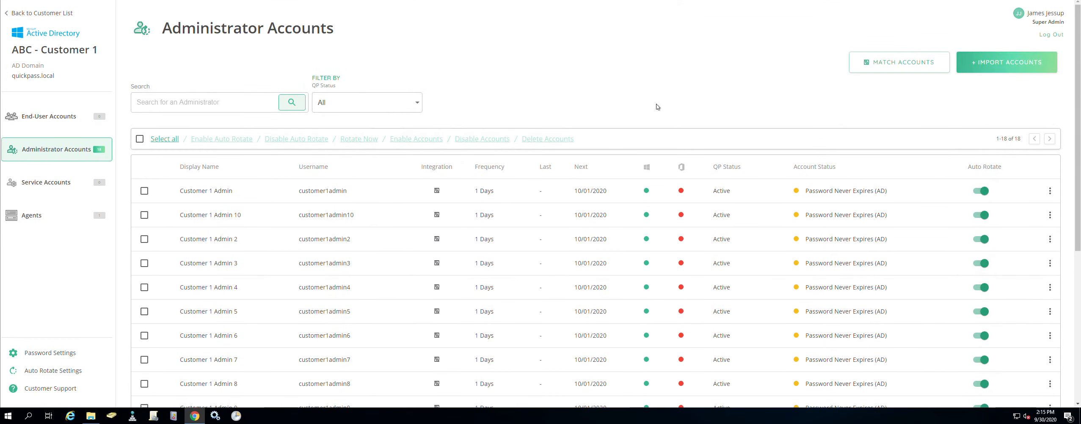
drag(572, 191, 629, 198)
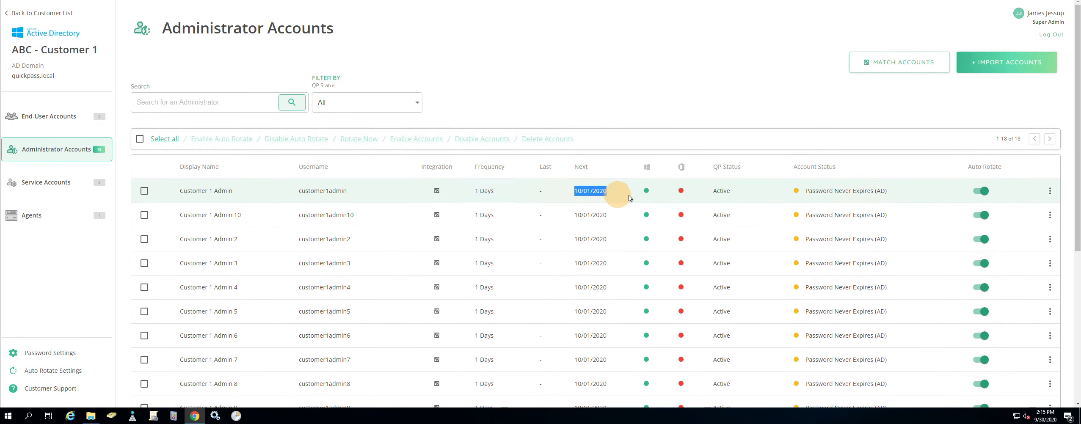